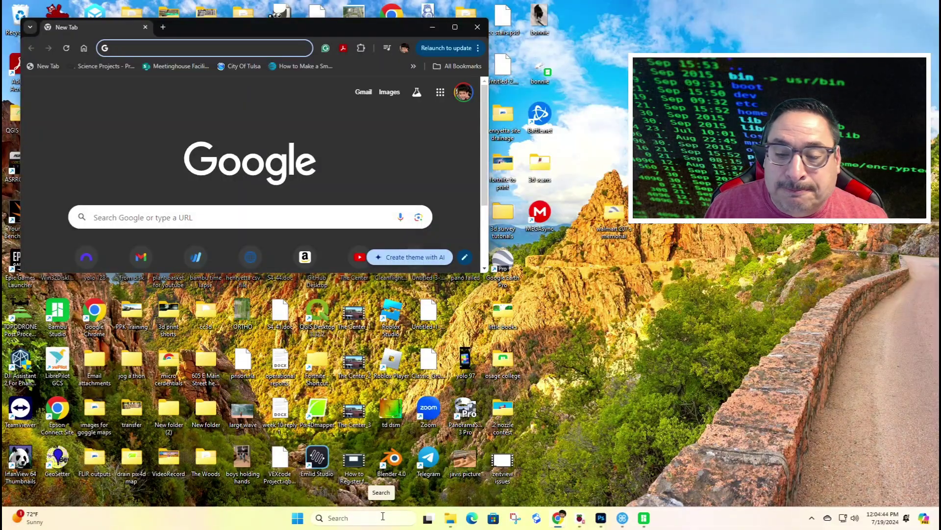
Search 'net' in Windows Search and open View network connections.
click(340, 515)
text(net)
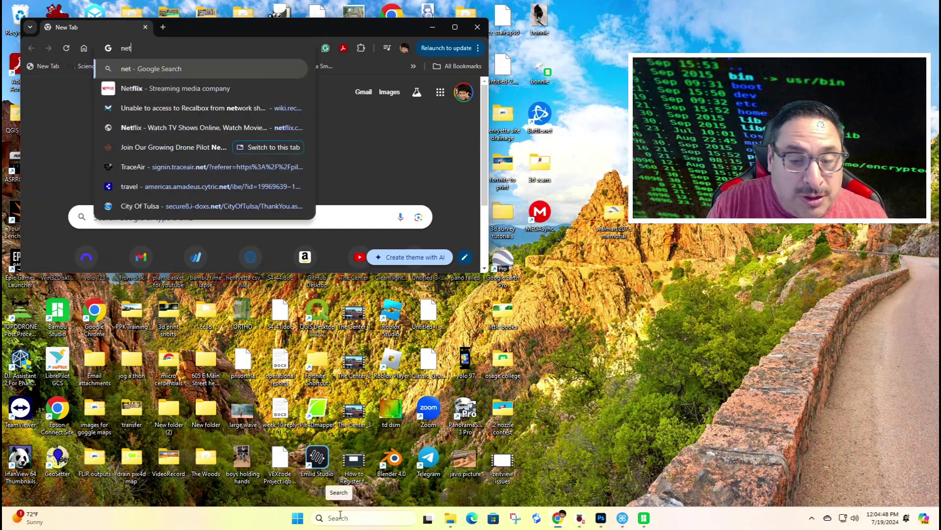
key(BackSpace)
key(BackSpace)
key(BackSpace)
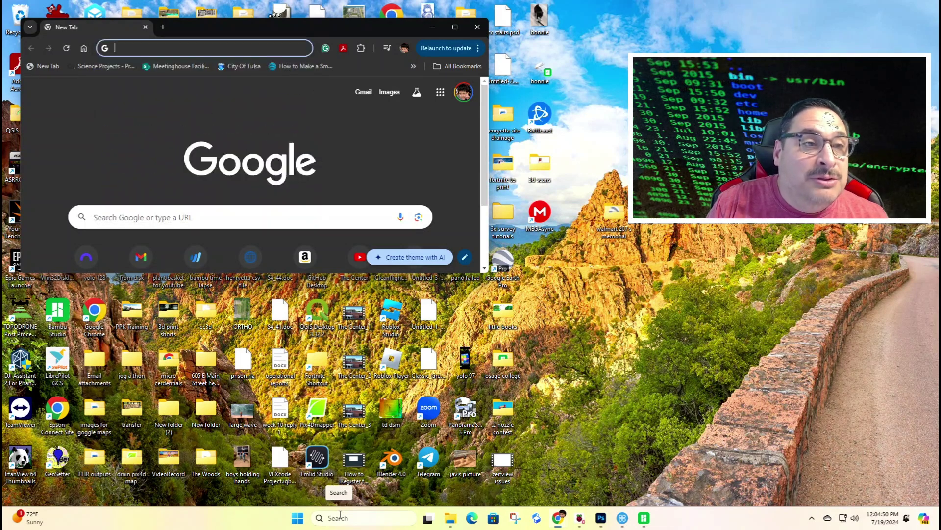
click(381, 518)
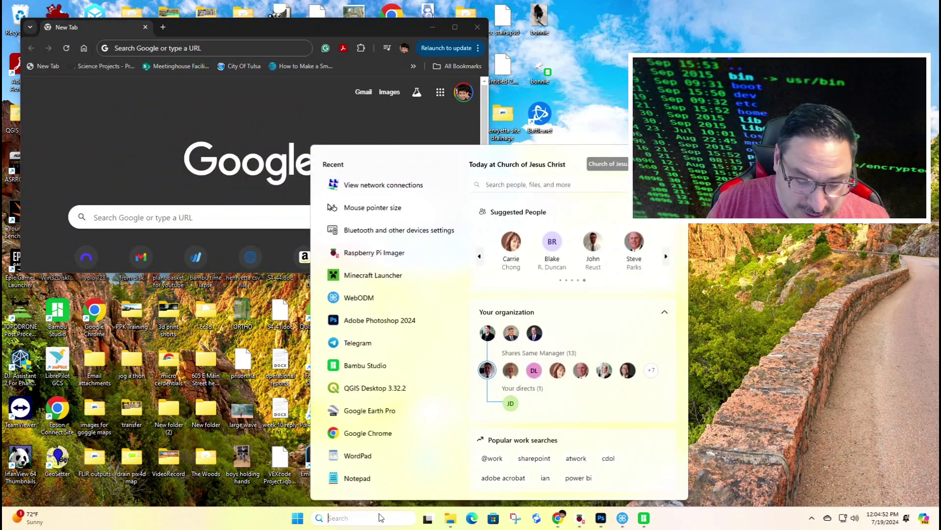
text(net)
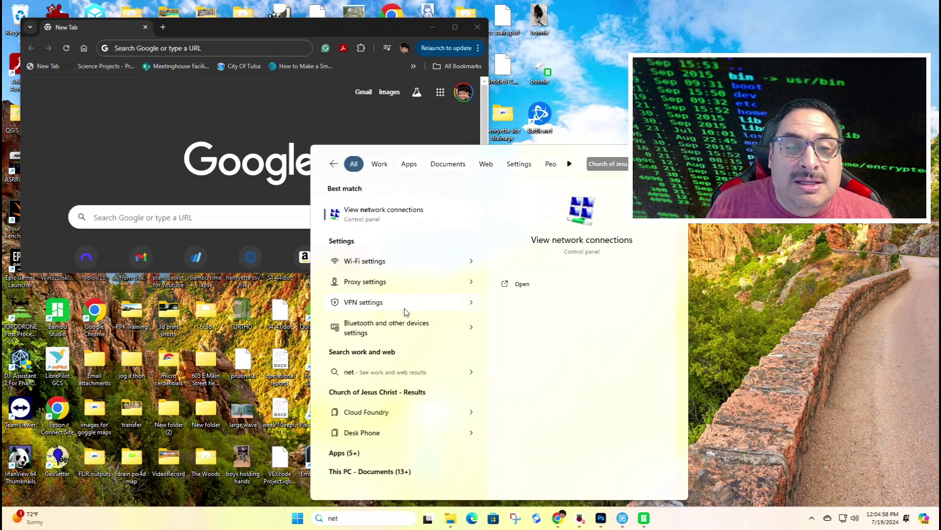
click(396, 222)
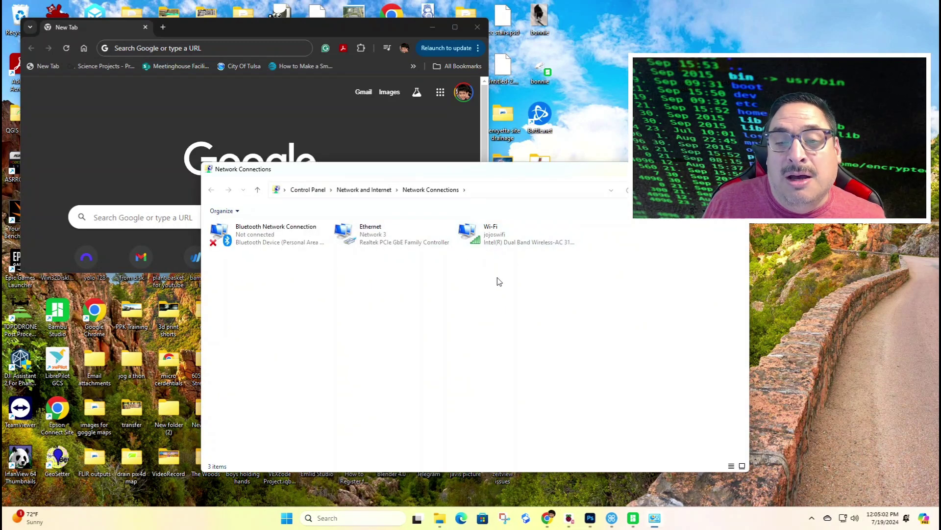
Disable the Wi-Fi adapter, then bring up the Ethernet adapter's context menu.
right_click(495, 238)
click(520, 247)
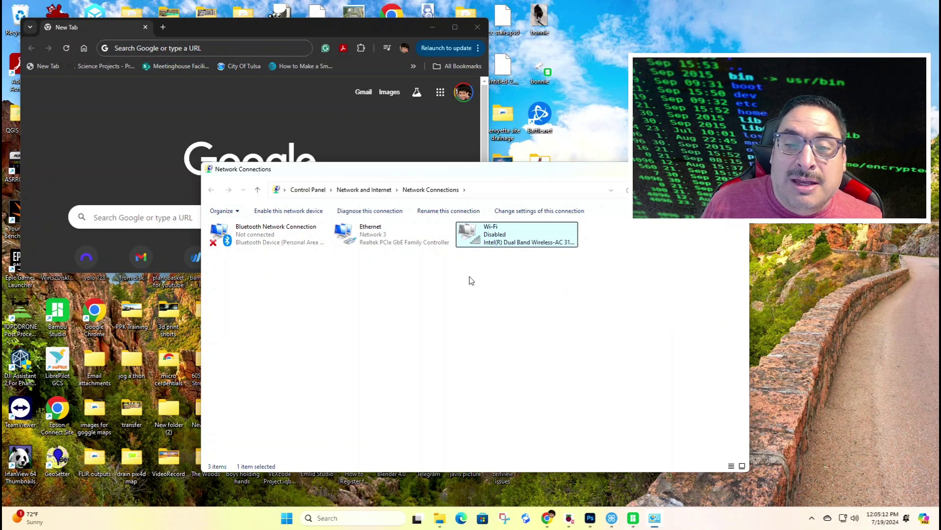
right_click(375, 236)
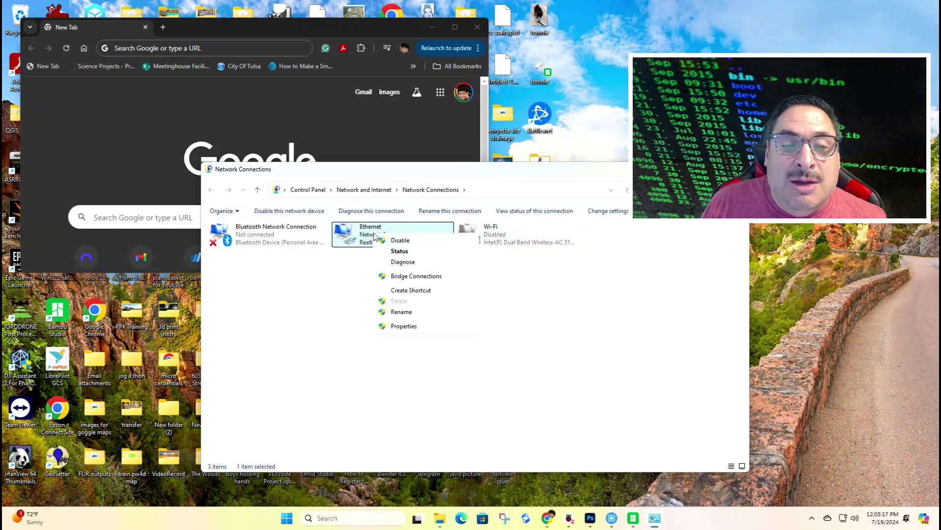
Open Ethernet Properties, then the Internet Protocol Version 4 (TCP/IPv4) properties.
click(403, 326)
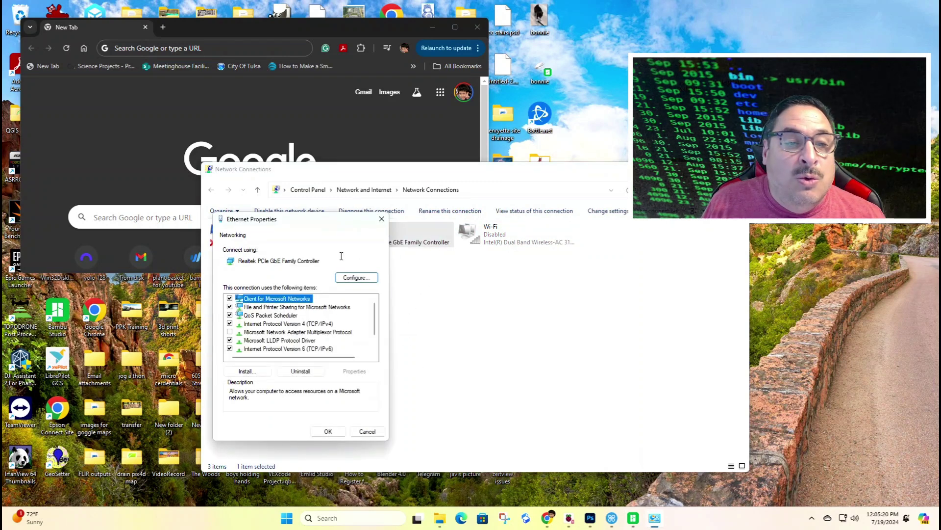
click(292, 324)
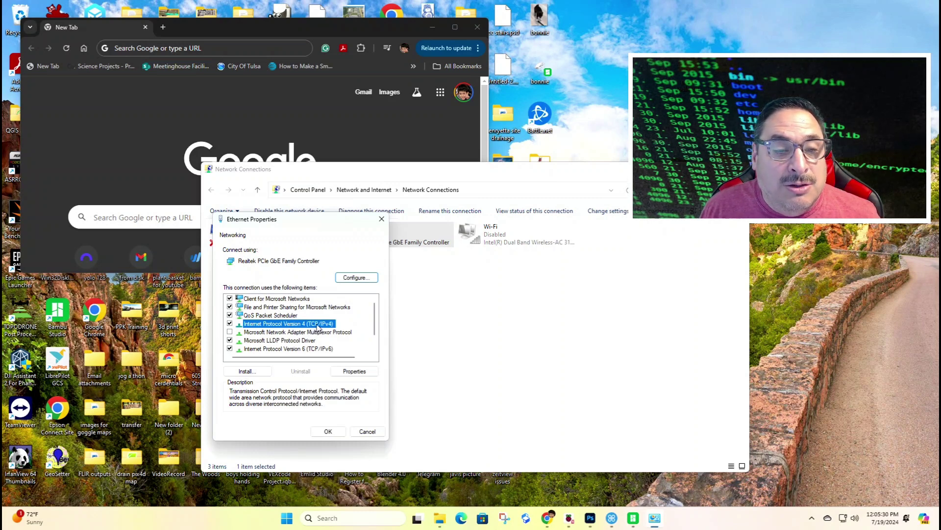
click(299, 349)
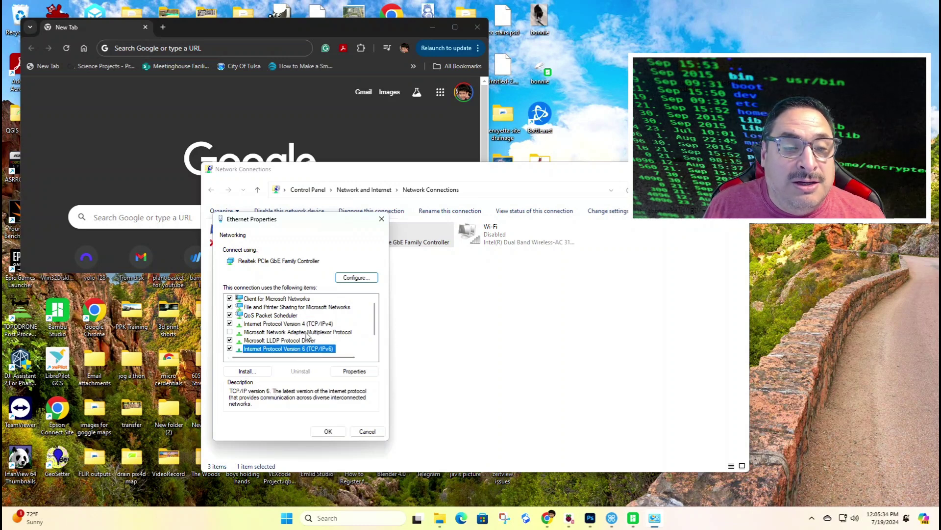
click(315, 325)
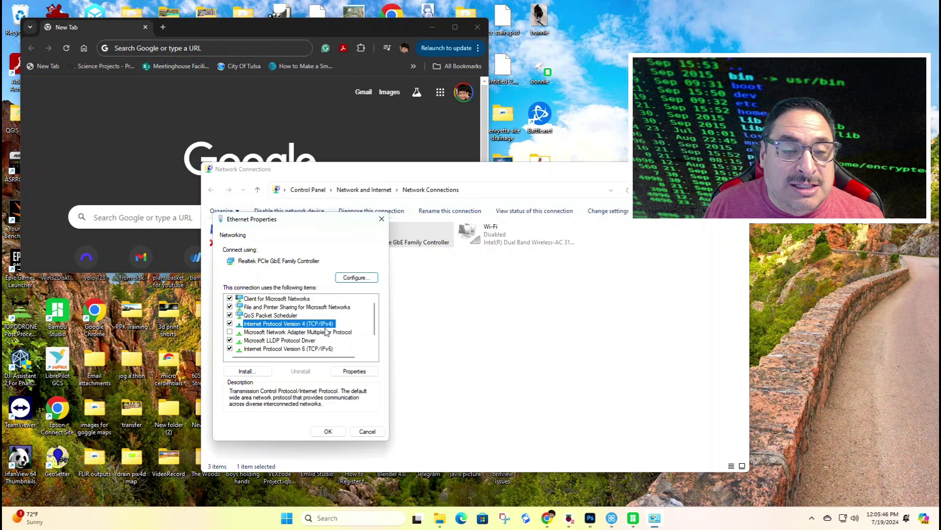
click(355, 372)
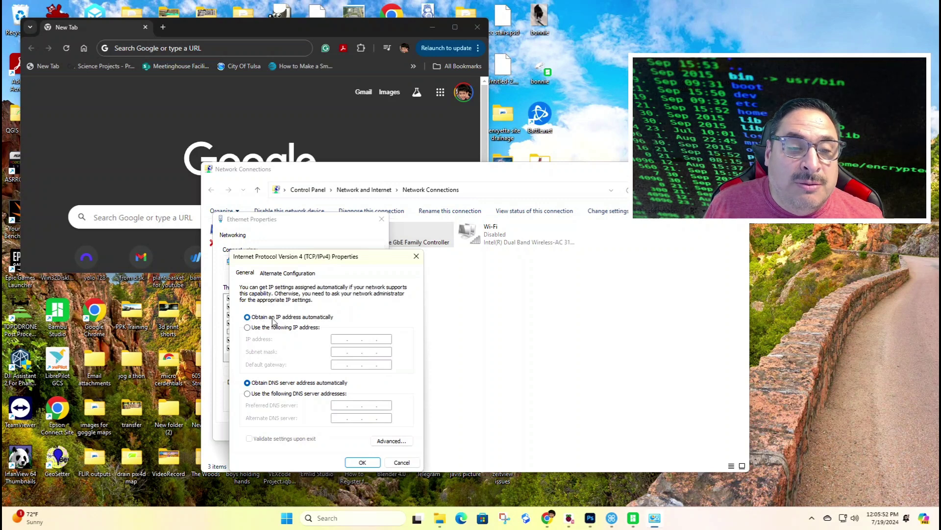
Set Ethernet IPv4 to static IP 192.168.1.2, mask 255.255.255.0, gateway 192.168.1.1.
click(248, 328)
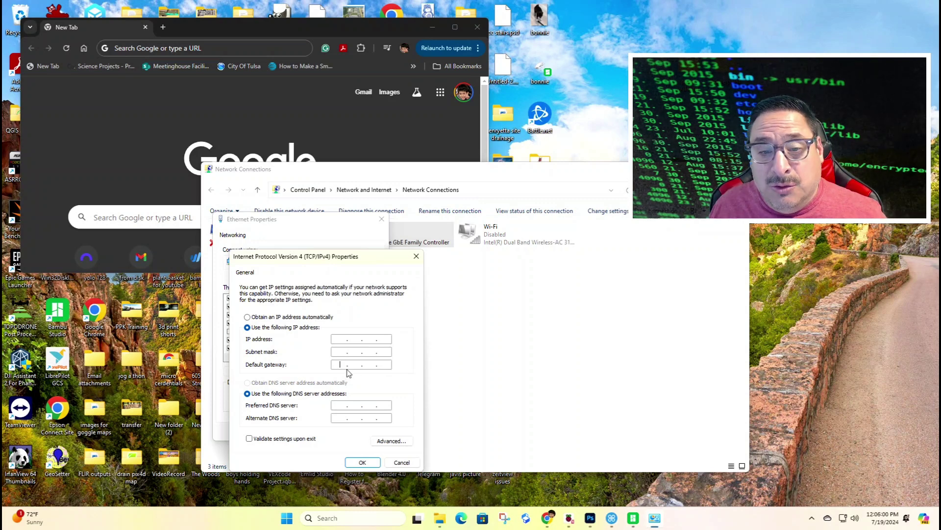
text(192 . )
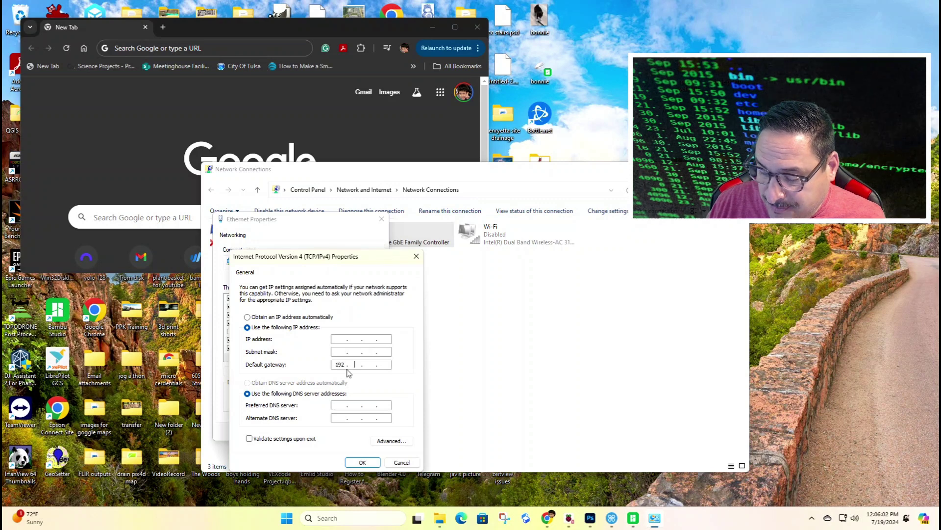
text(168 . 1 . 1)
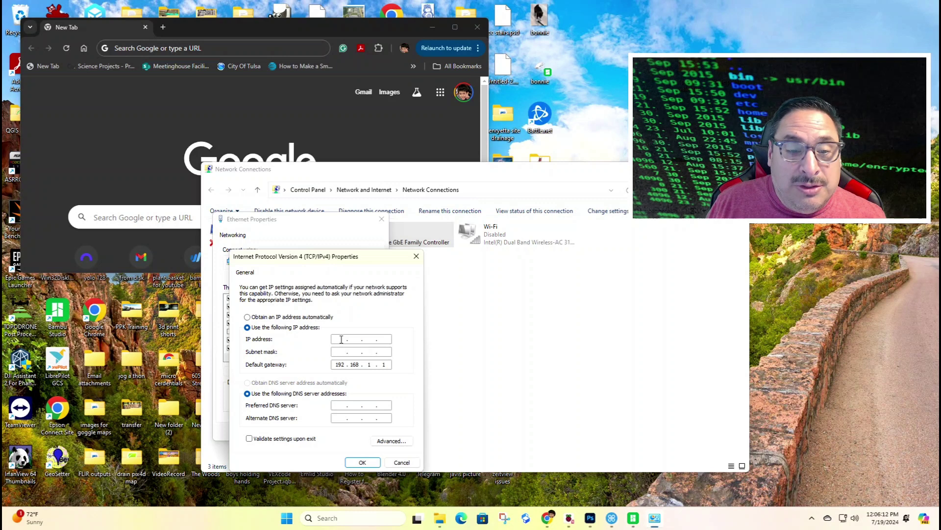
click(342, 339)
text(192 . )
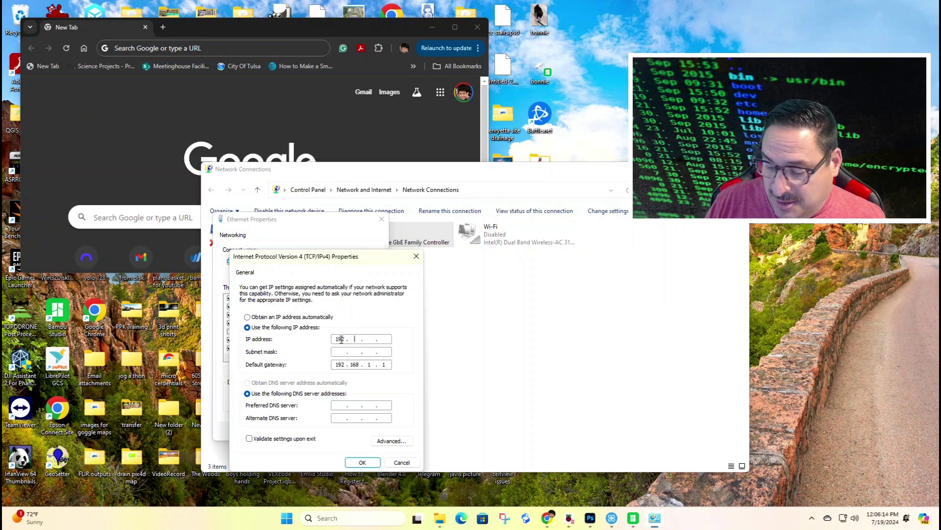
text(168 . 1)
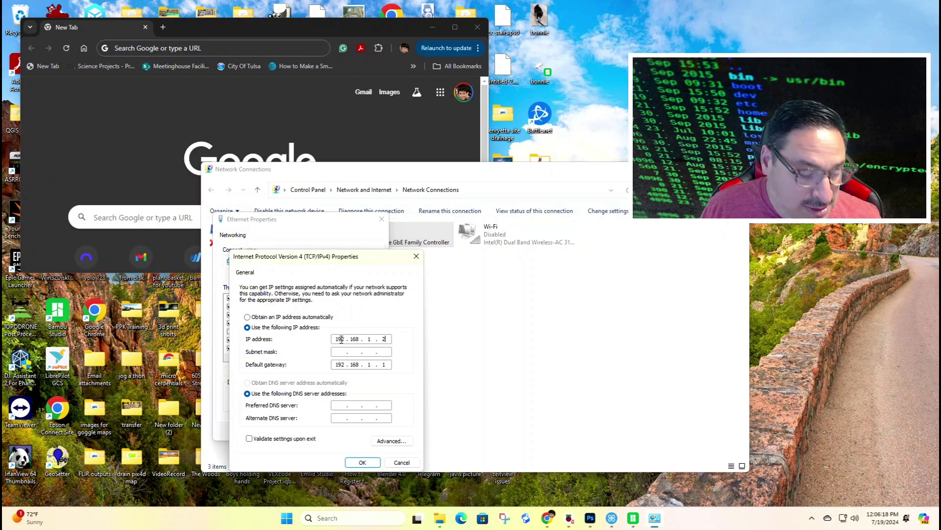
key(Tab)
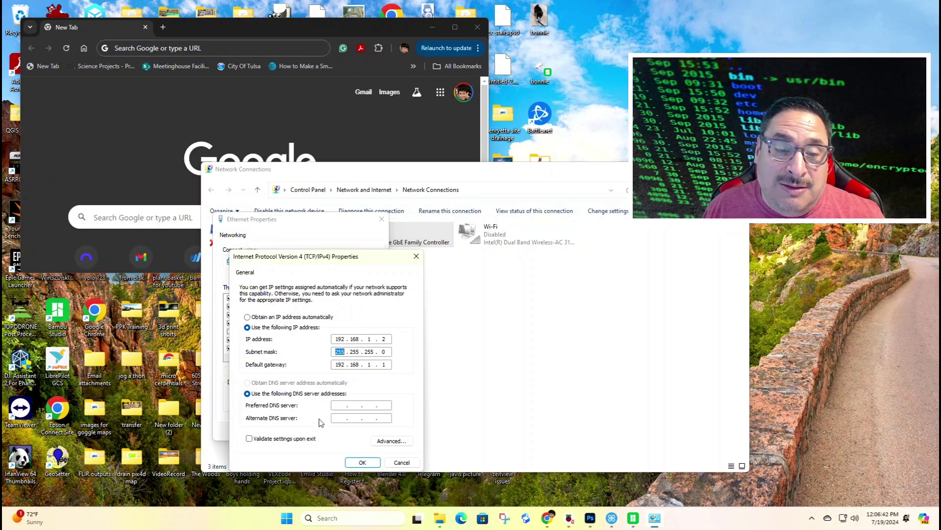
click(365, 463)
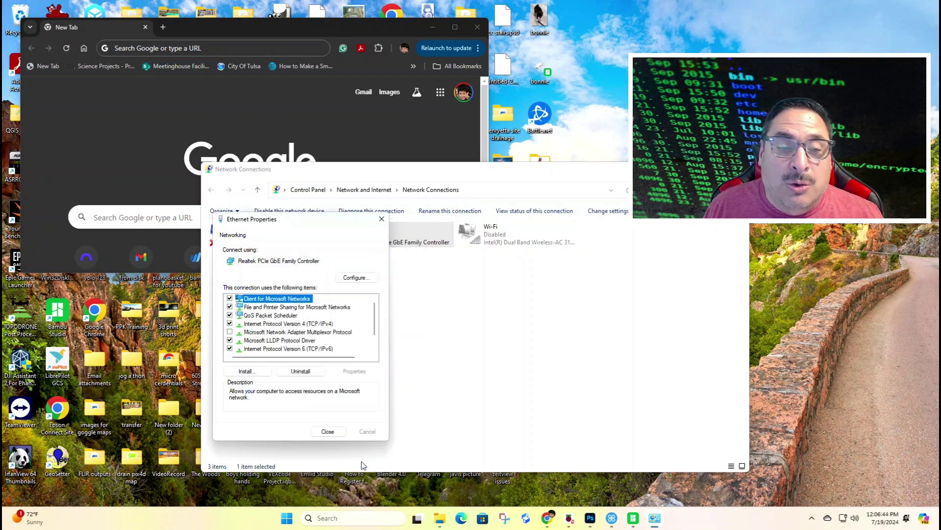
Close Ethernet Properties and enter 192.168.1.1 in Chrome's address bar.
click(327, 432)
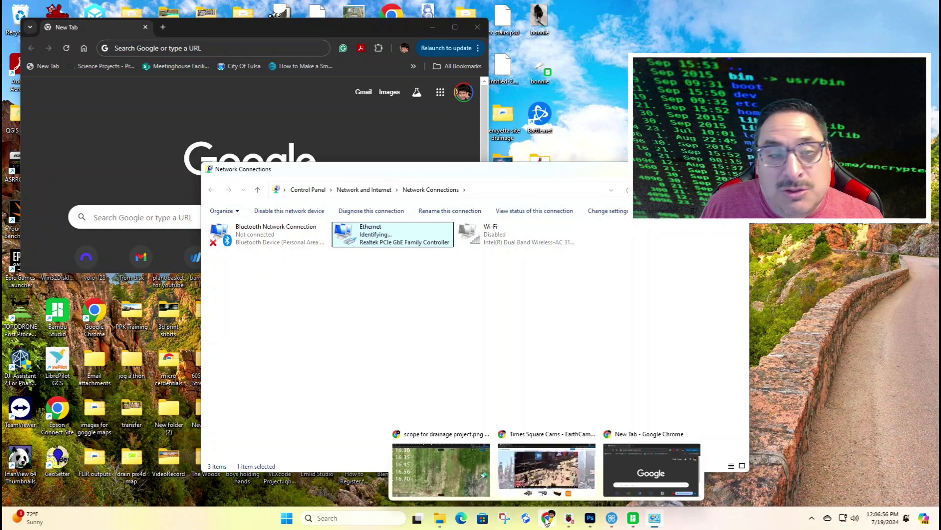
click(293, 49)
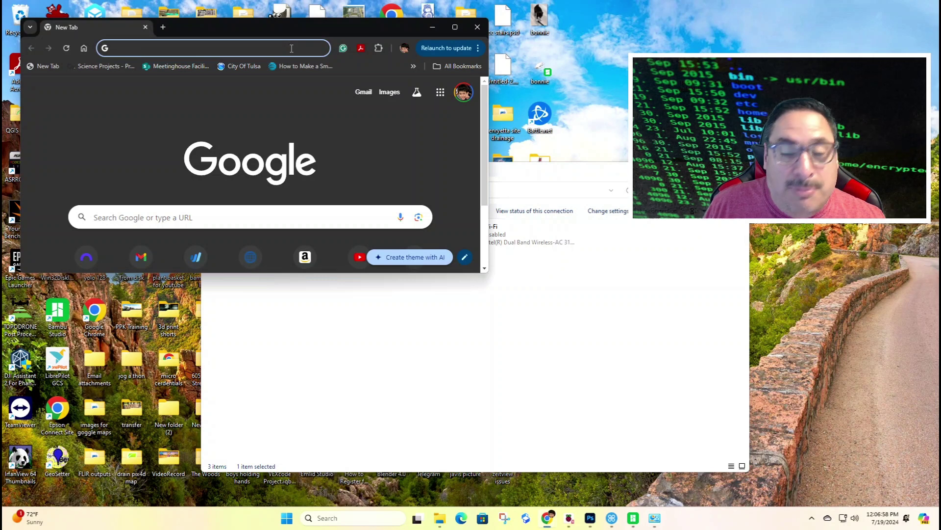
text(192.168.)
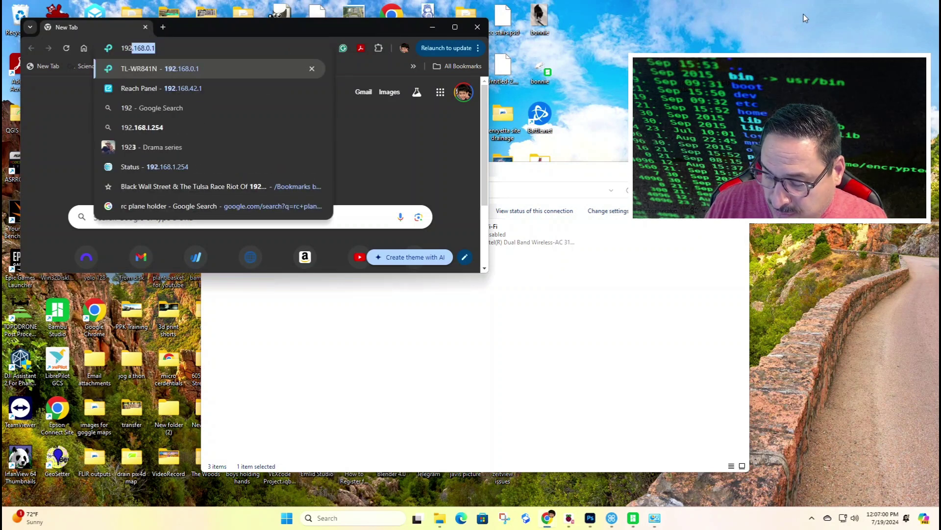
text(1)
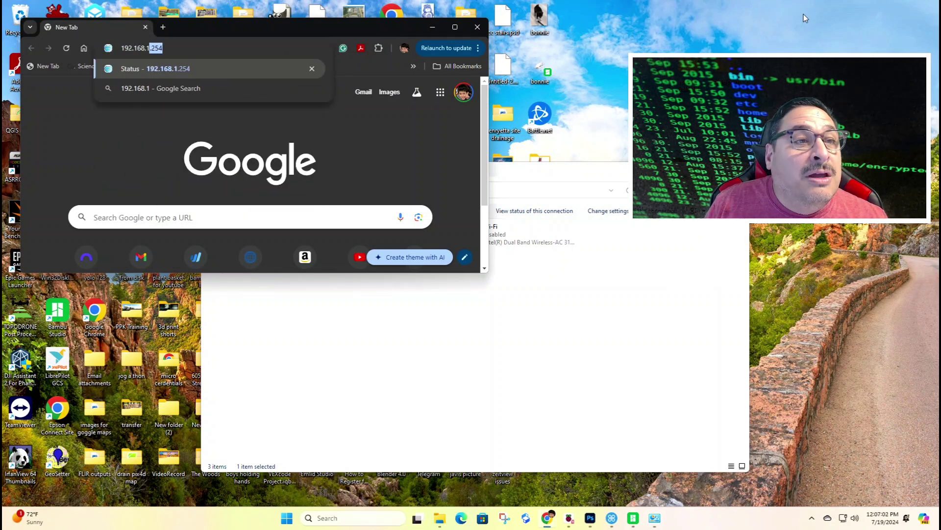
text(.1)
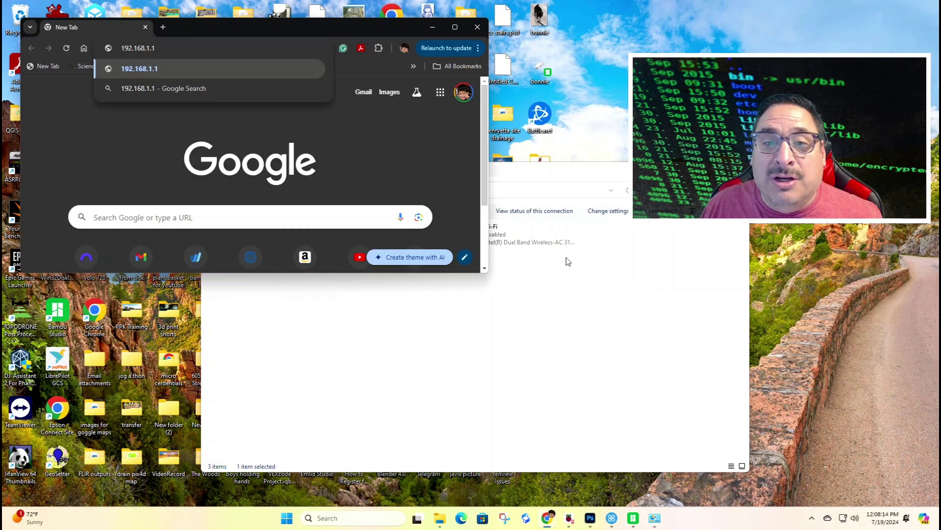
Reopen the Ethernet adapter's Internet Protocol Version 4 (TCP/IPv4) properties.
click(492, 211)
right_click(389, 235)
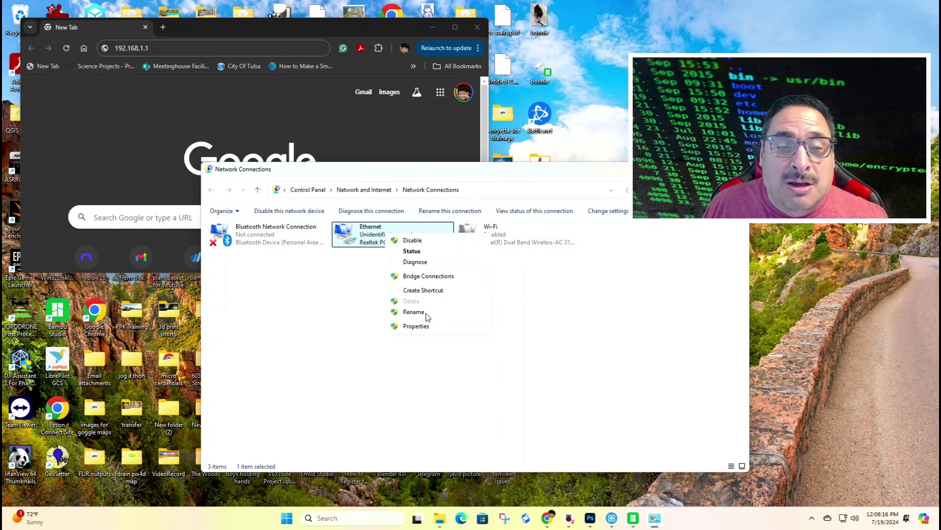
click(425, 326)
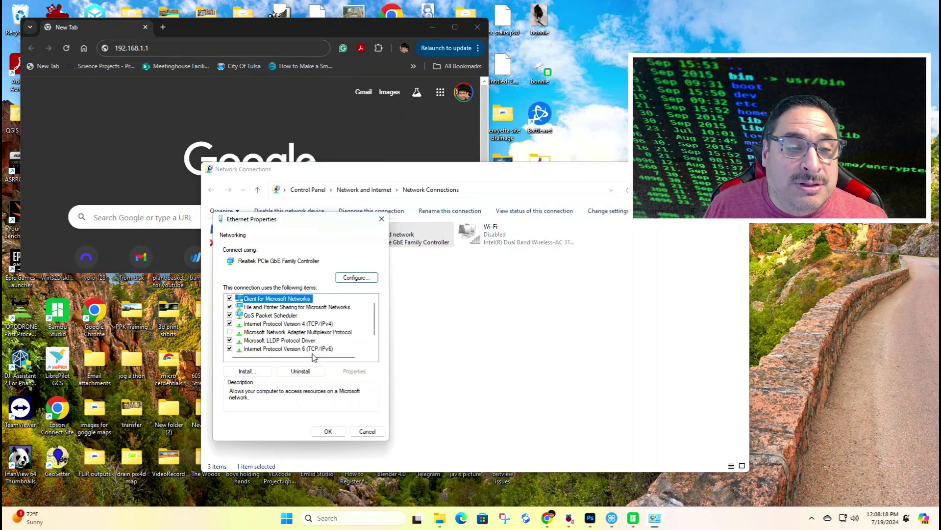
click(268, 325)
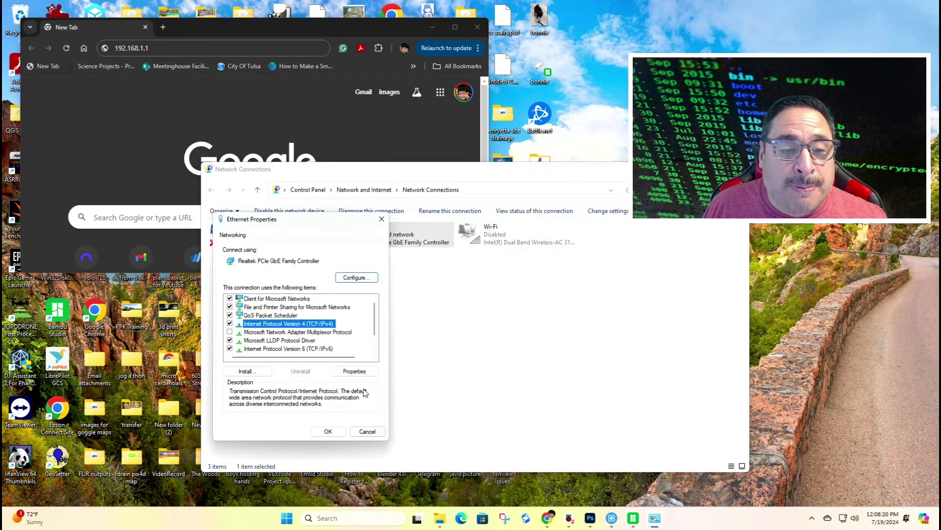
click(355, 371)
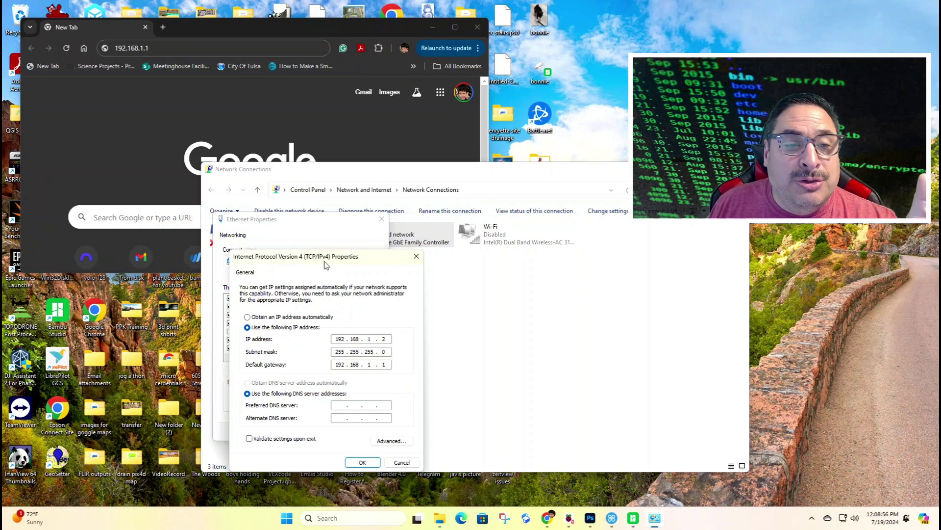
Switch IPv4 to obtain IP and DNS addresses automatically and save.
drag(370, 260, 546, 249)
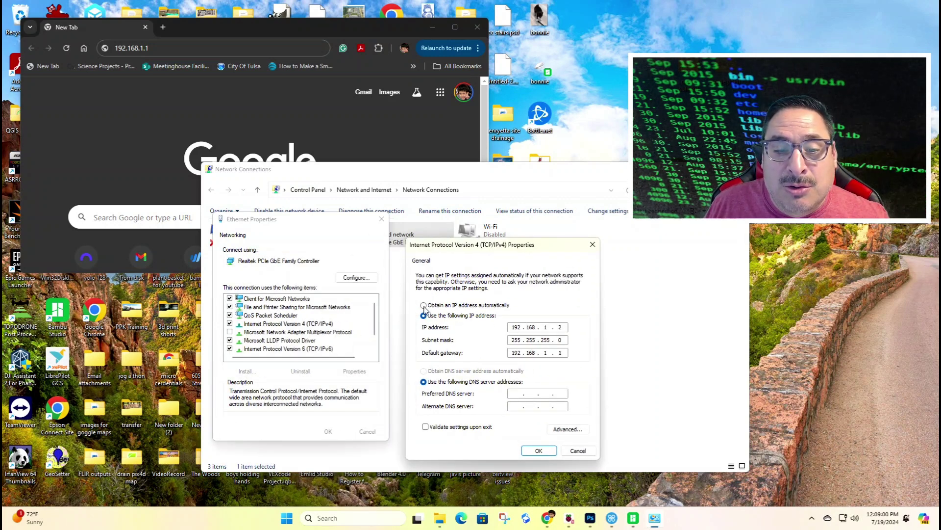
click(424, 306)
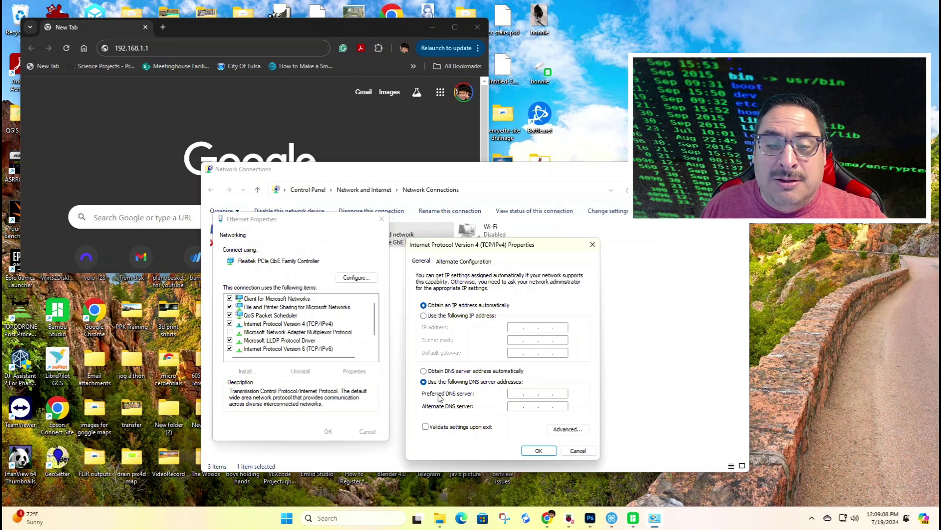
click(424, 372)
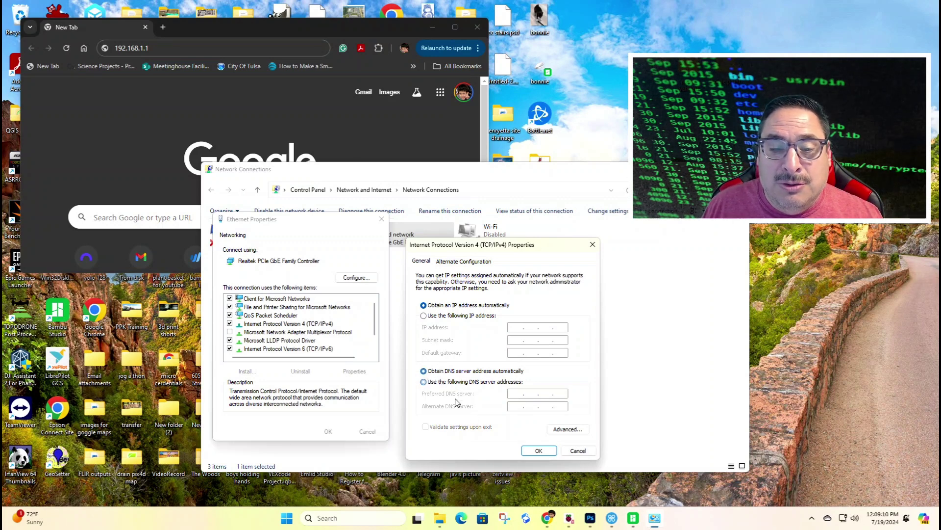
click(538, 450)
click(343, 434)
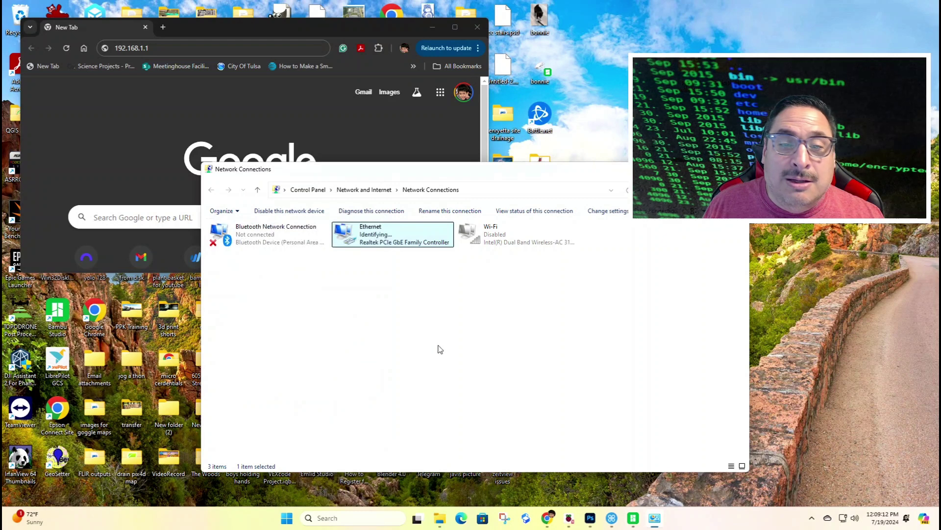
Re-enable the Wi-Fi adapter and connect it to the home wireless network.
right_click(483, 249)
click(519, 249)
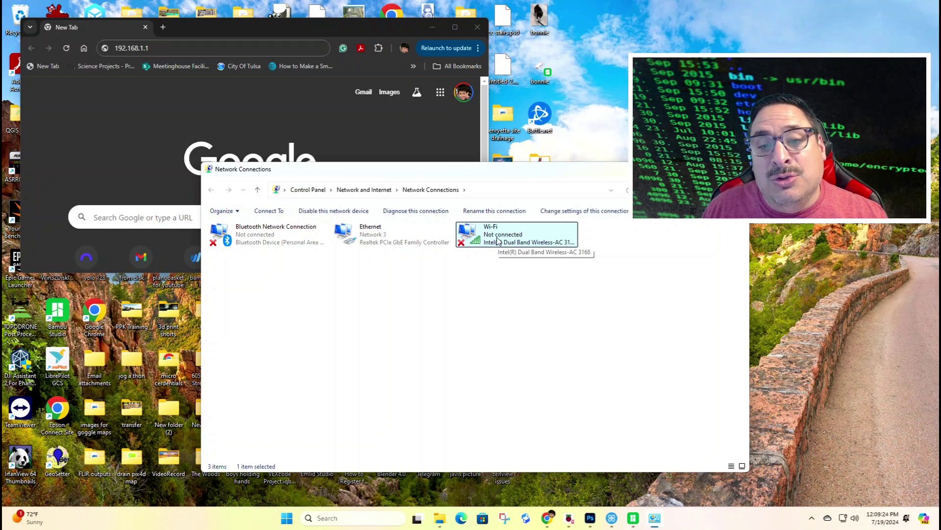
right_click(510, 238)
click(546, 255)
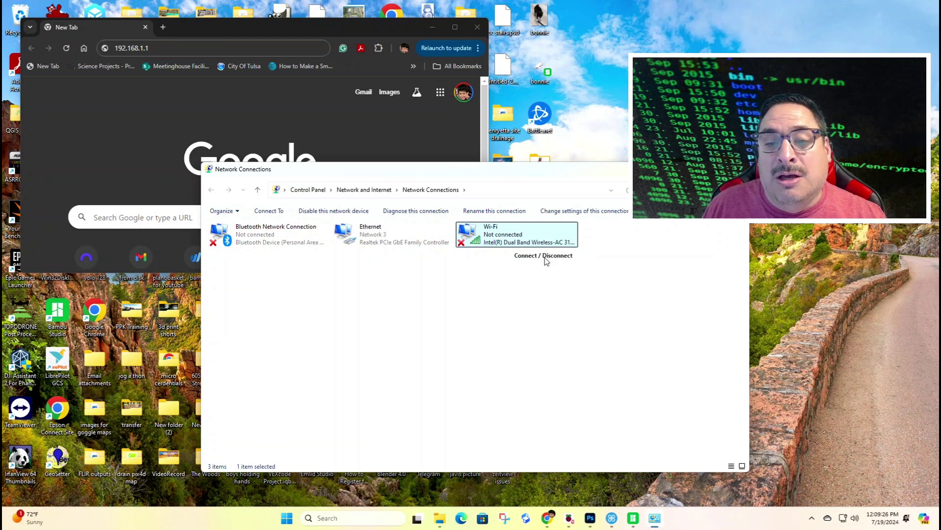
click(784, 340)
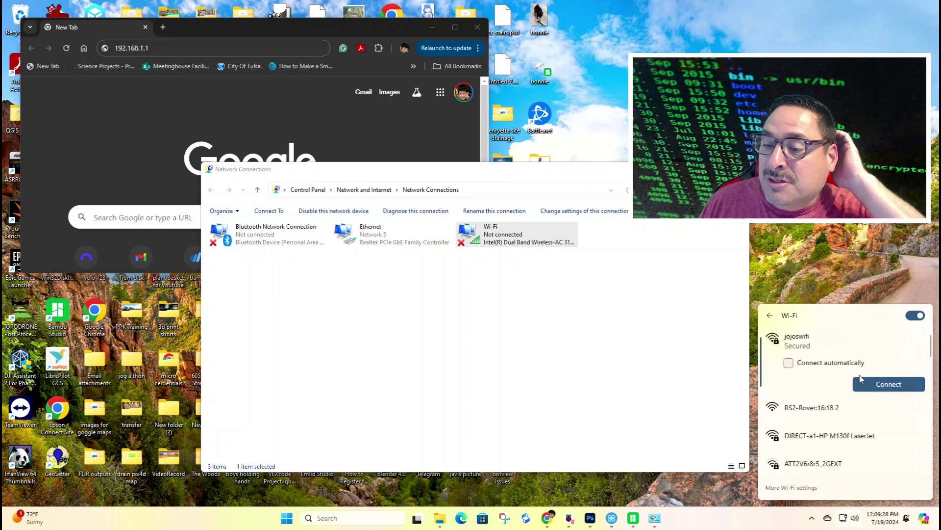
click(898, 385)
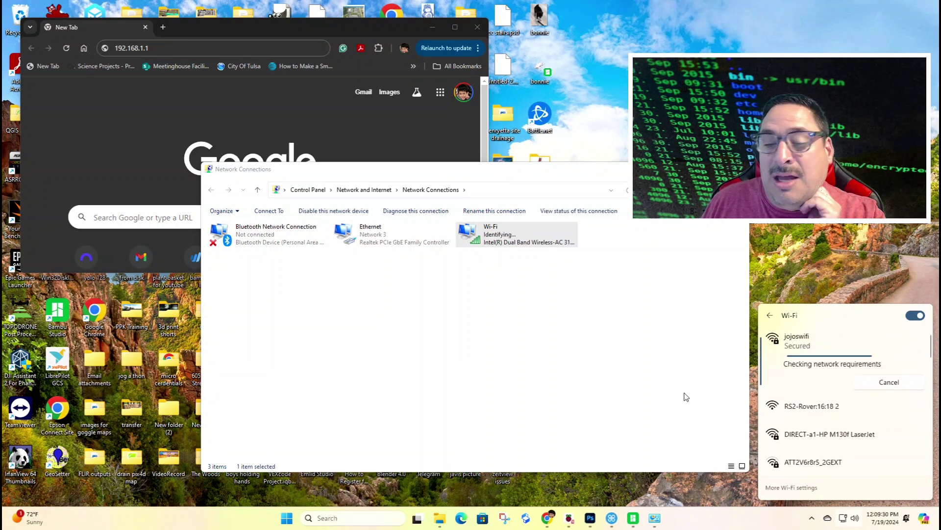